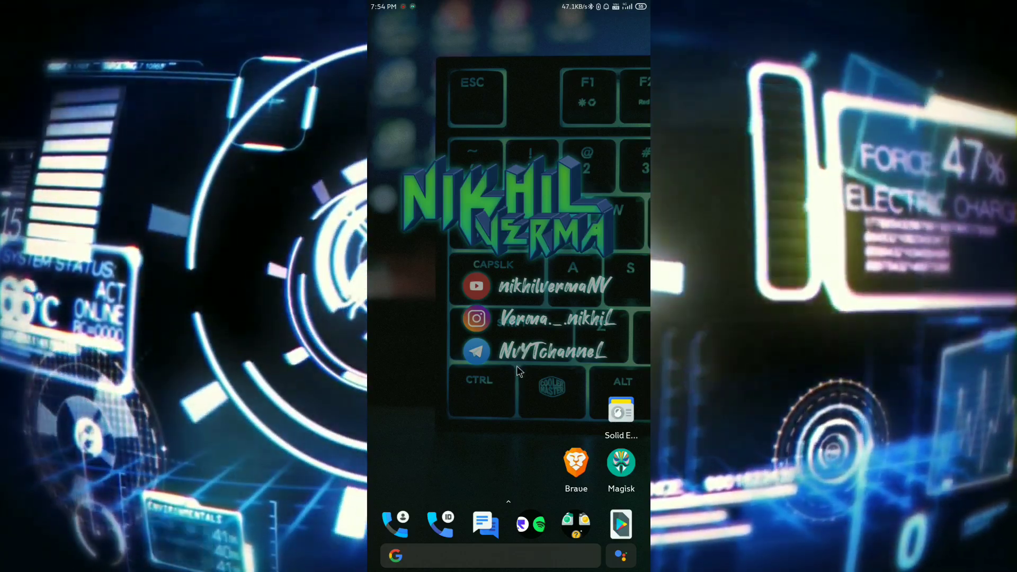
Launch Brave from its home-screen icon.
{"action": "left_click", "coordinate": [575, 459]}
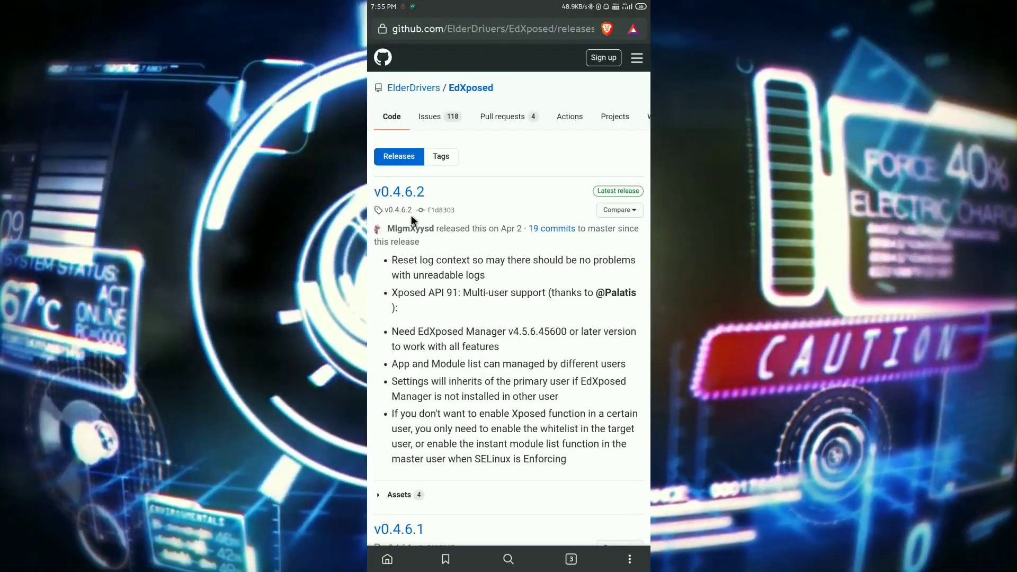
{"action": "scroll", "coordinate": [400, 431], "scroll_direction": "down", "scroll_amount": 1}
Download the EdXposed SandHook v0.4.6.2 zip from the release's Assets.
{"action": "left_click", "coordinate": [394, 460]}
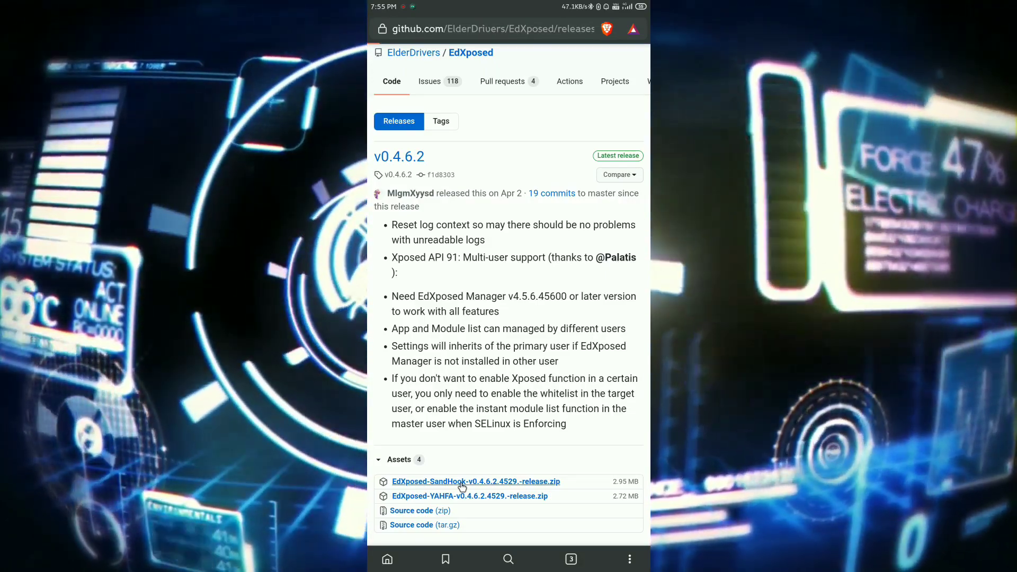
{"action": "left_click", "coordinate": [462, 487]}
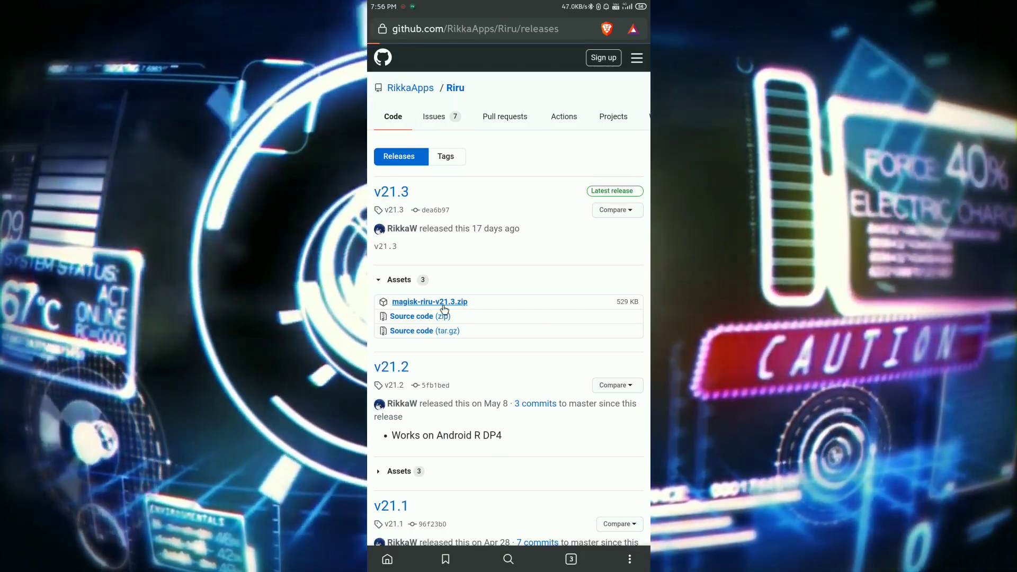
Download magisk-riru-v21.3.zip to Downloads, show the EdXposed Manager assets, then return home.
{"action": "left_click", "coordinate": [443, 309]}
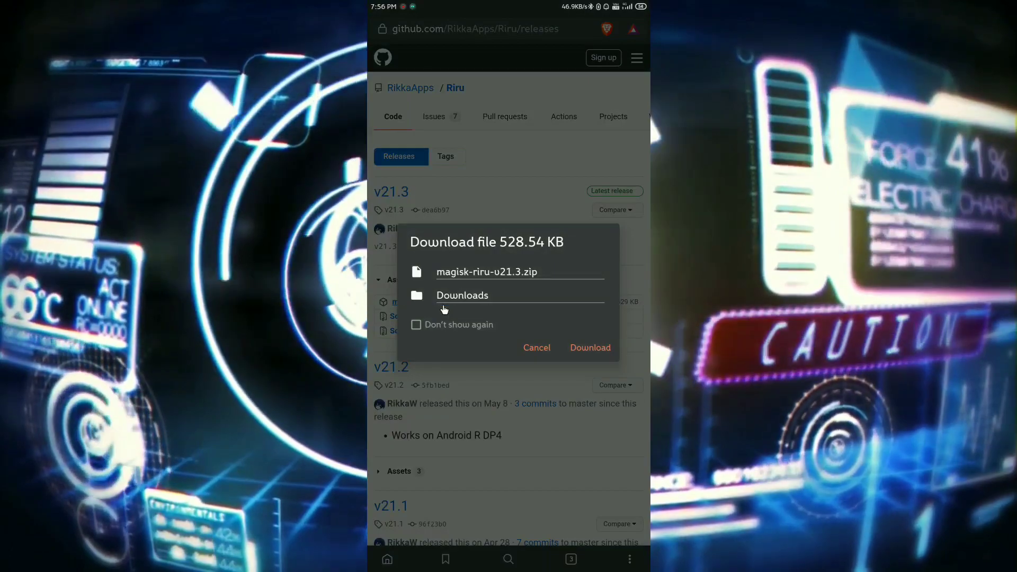
{"action": "left_click", "coordinate": [584, 347]}
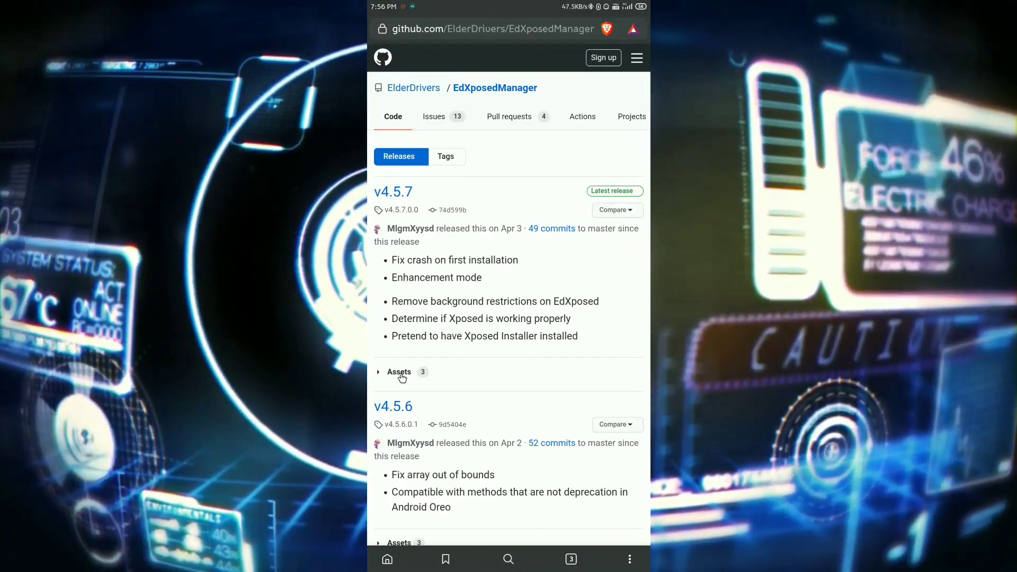
{"action": "left_click", "coordinate": [399, 372]}
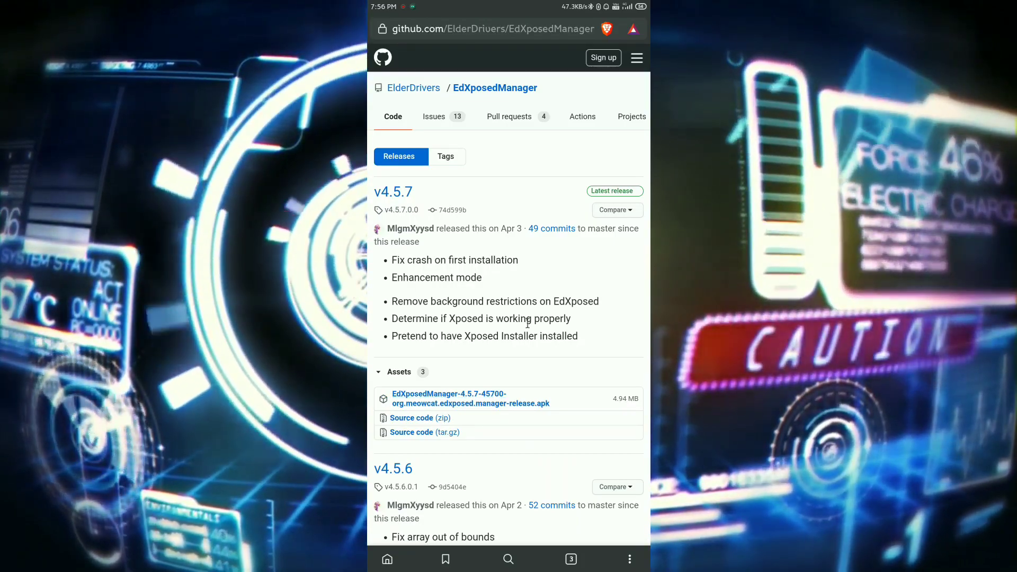
{"action": "key", "text": "super"}
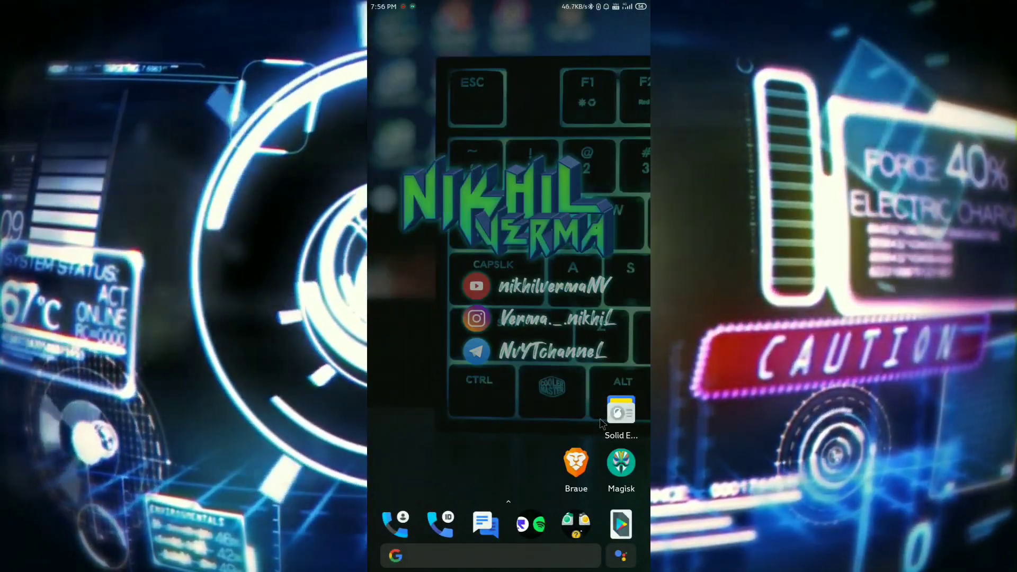
{"action": "left_click", "coordinate": [619, 411]}
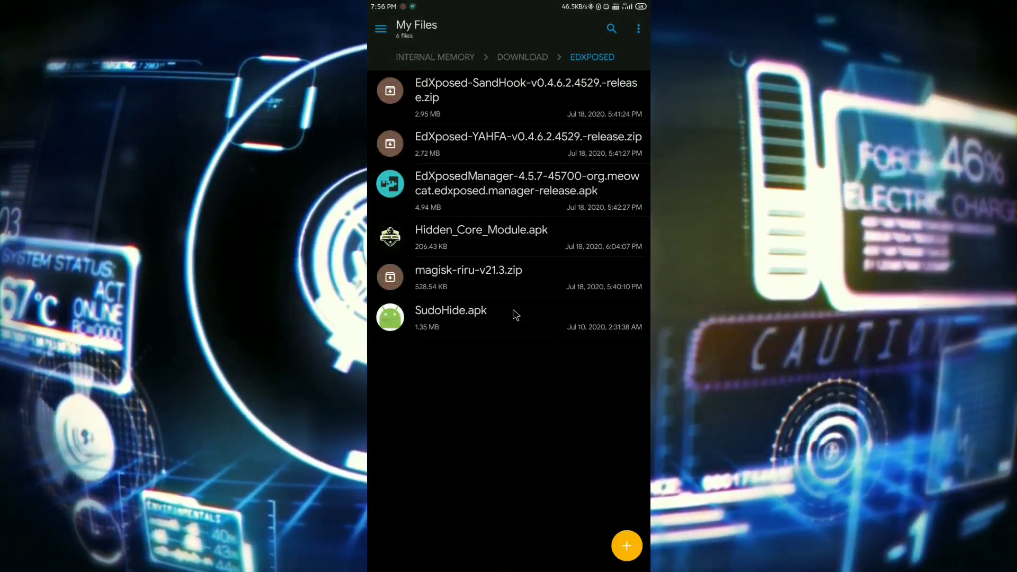
{"action": "key", "text": "ctrl+h"}
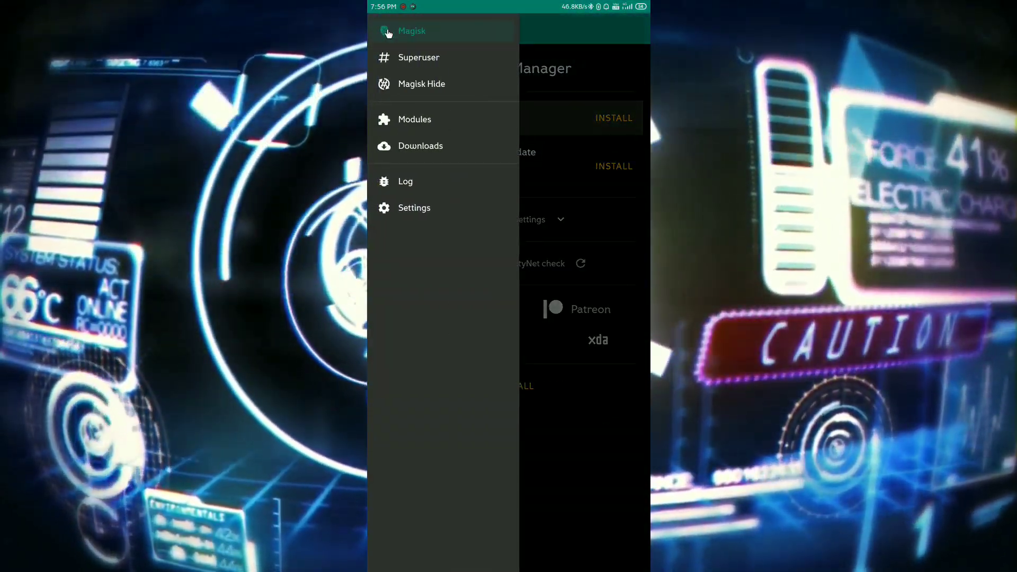
From Modules, install magisk-riru-v21.3.zip from storage and return to the module list.
{"action": "left_click", "coordinate": [444, 119]}
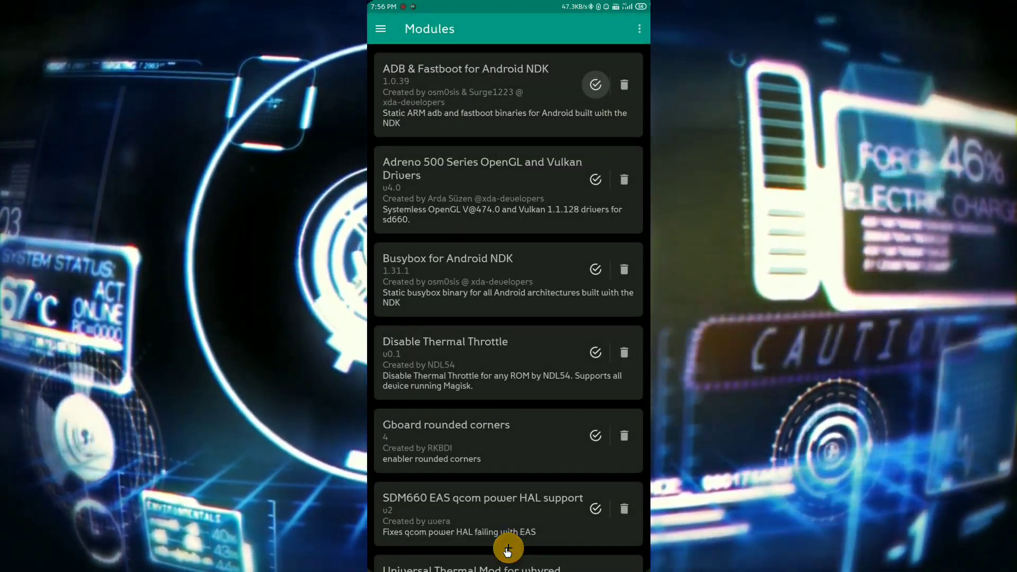
{"action": "left_click", "coordinate": [507, 548]}
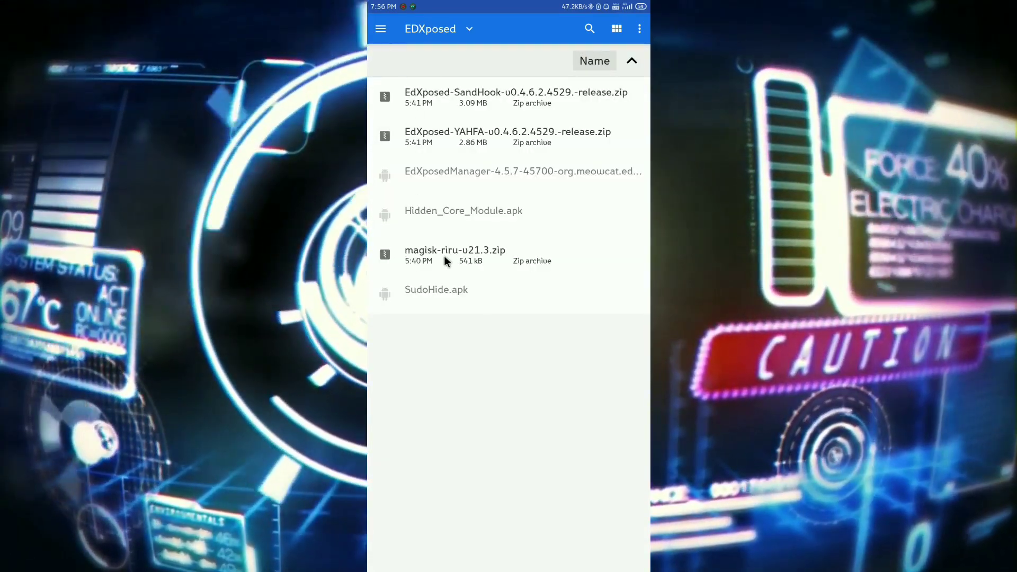
{"action": "left_click", "coordinate": [444, 255]}
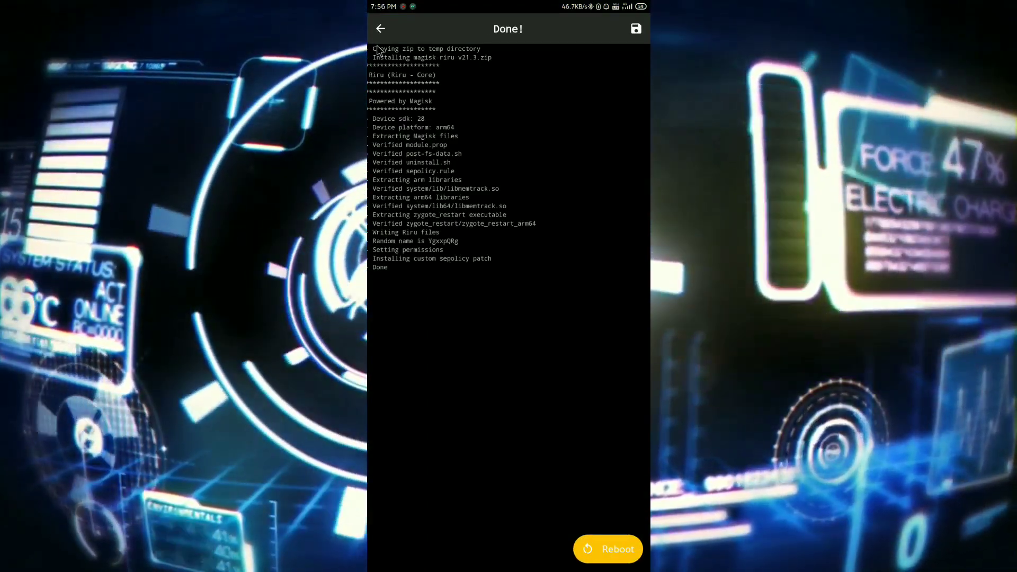
{"action": "left_click", "coordinate": [379, 29]}
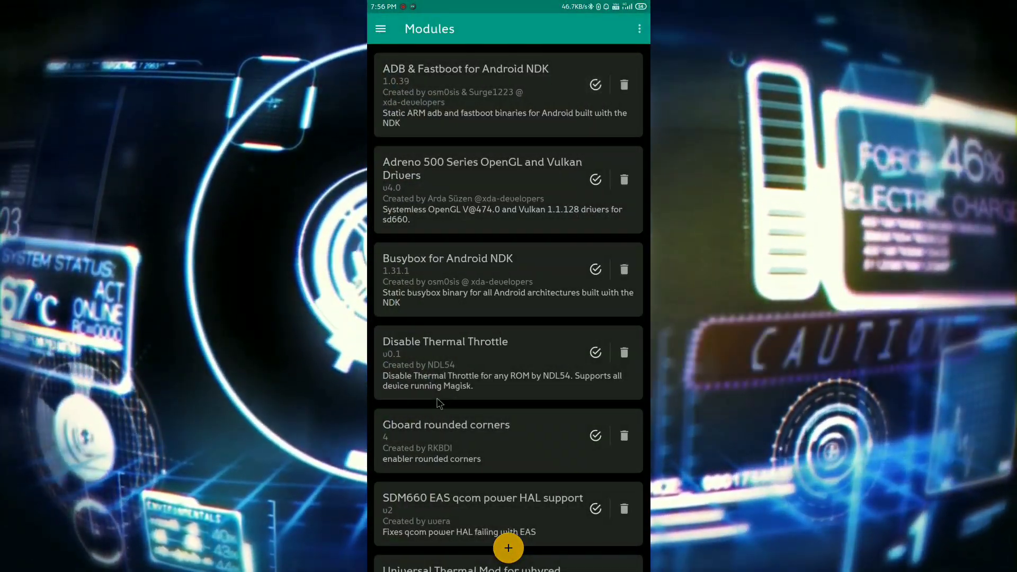
Install the EdXposed-SandHook v0.4.6.2 zip from storage and return to the module list.
{"action": "left_click", "coordinate": [508, 548]}
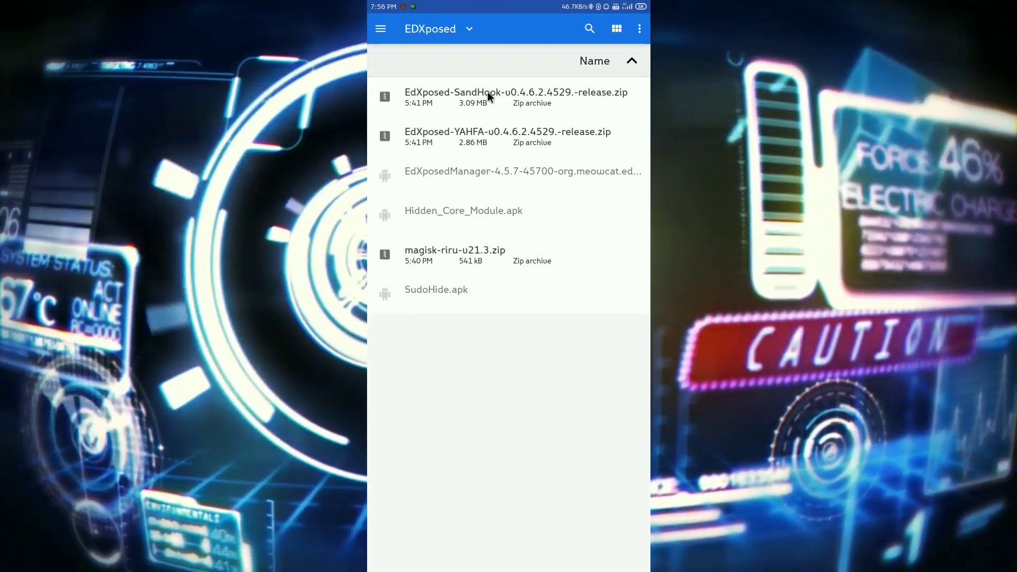
{"action": "left_click", "coordinate": [501, 100]}
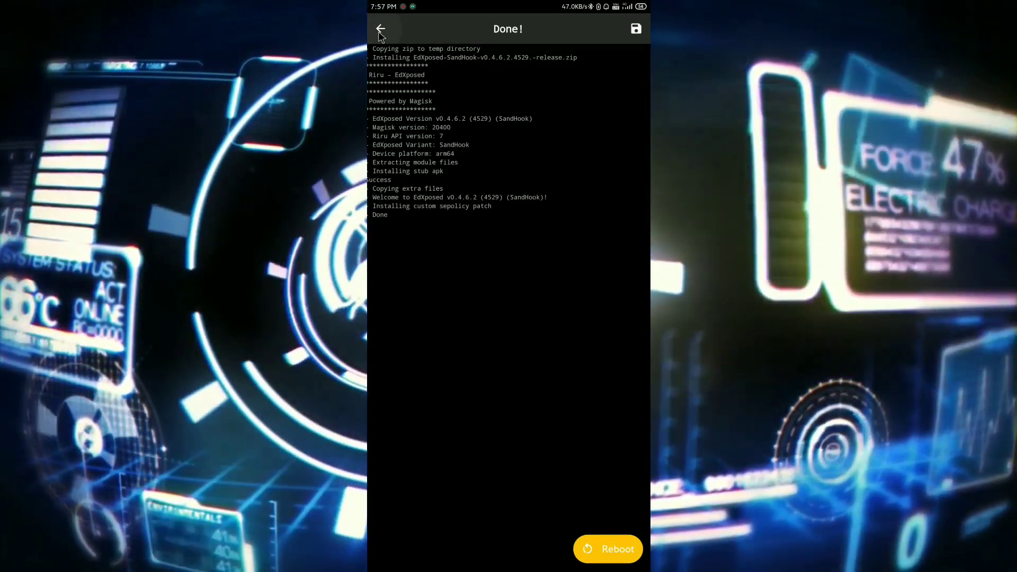
{"action": "left_click", "coordinate": [380, 29]}
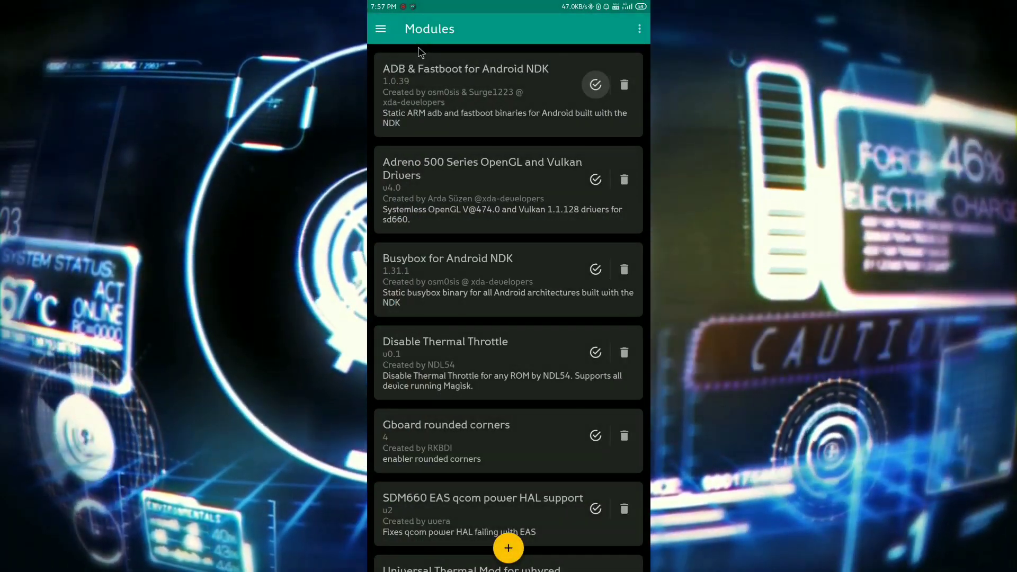
Place the EdXposed icon beside Solid Explorer and browse to the EDXPOSED downloads folder.
{"action": "key", "text": "Home"}
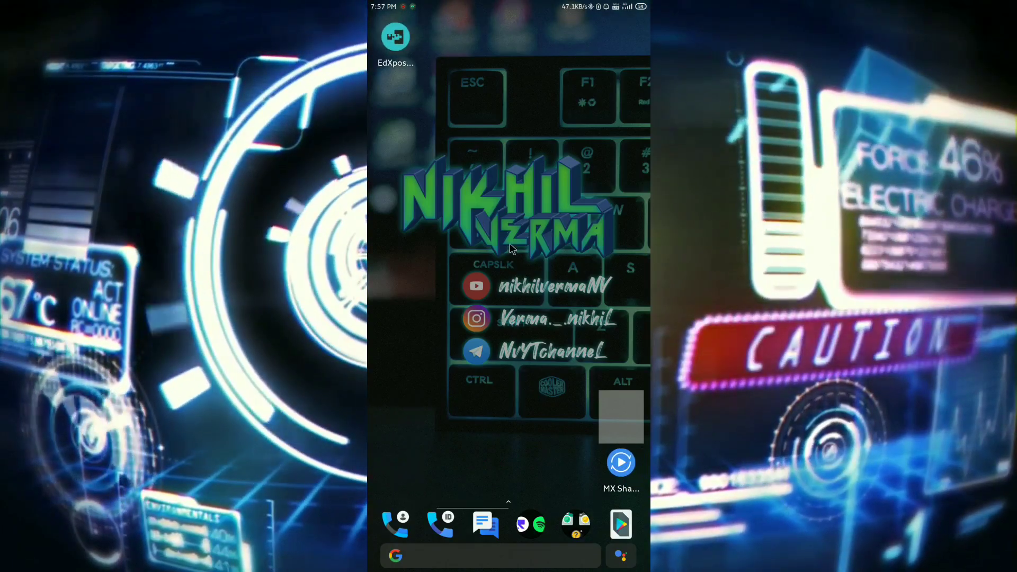
{"action": "left_click_drag", "start_coordinate": [400, 54], "coordinate": [575, 413]}
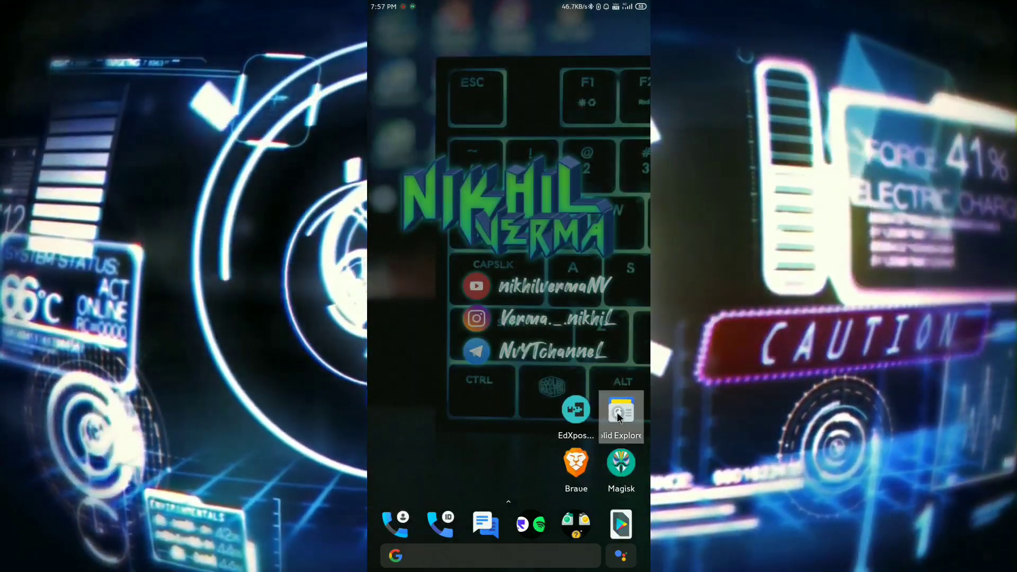
{"action": "left_click", "coordinate": [632, 416]}
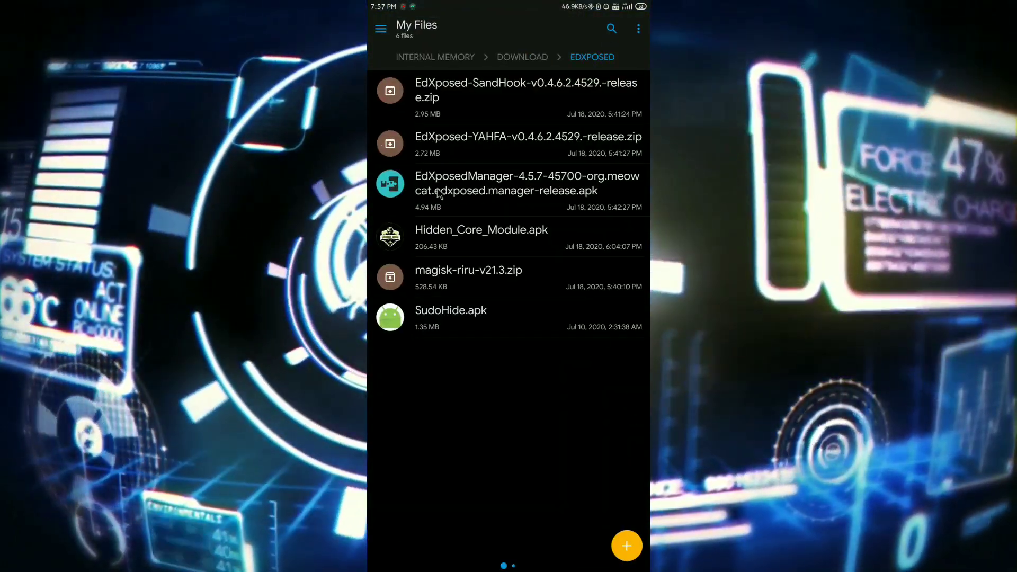
Install EdXposed Manager 4.5.7 from its apk via the Package installer.
{"action": "left_click", "coordinate": [437, 195]}
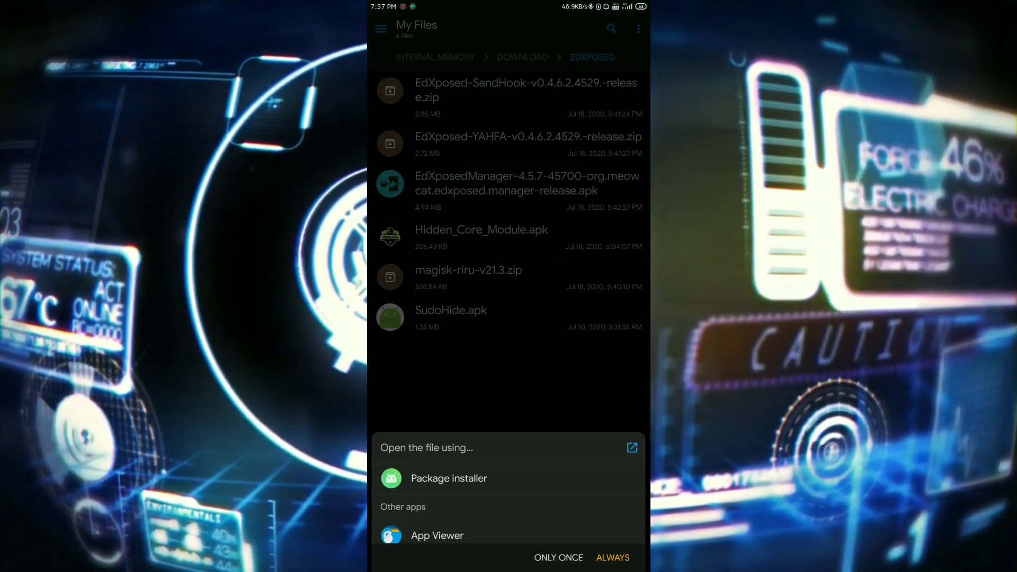
{"action": "left_click", "coordinate": [449, 478]}
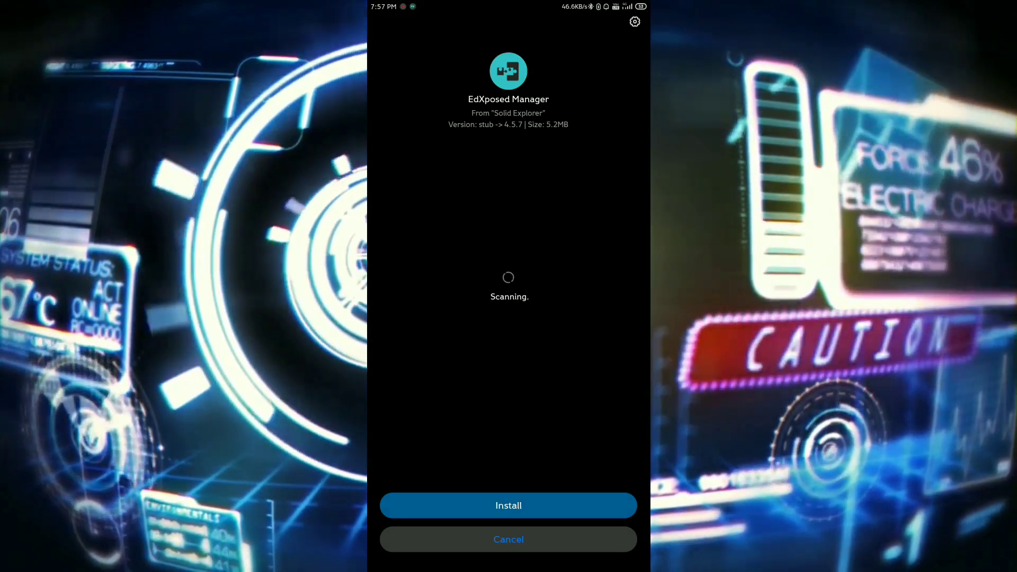
{"action": "left_click", "coordinate": [508, 505]}
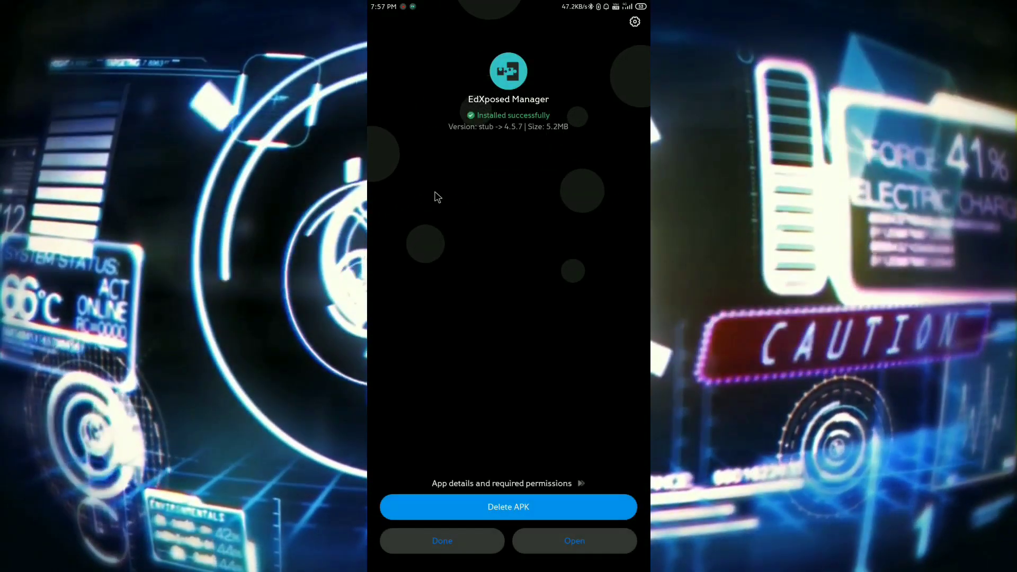
Install SudoHide 1.28 from SudoHide.apk via the Package installer, then return home.
{"action": "left_click", "coordinate": [442, 540]}
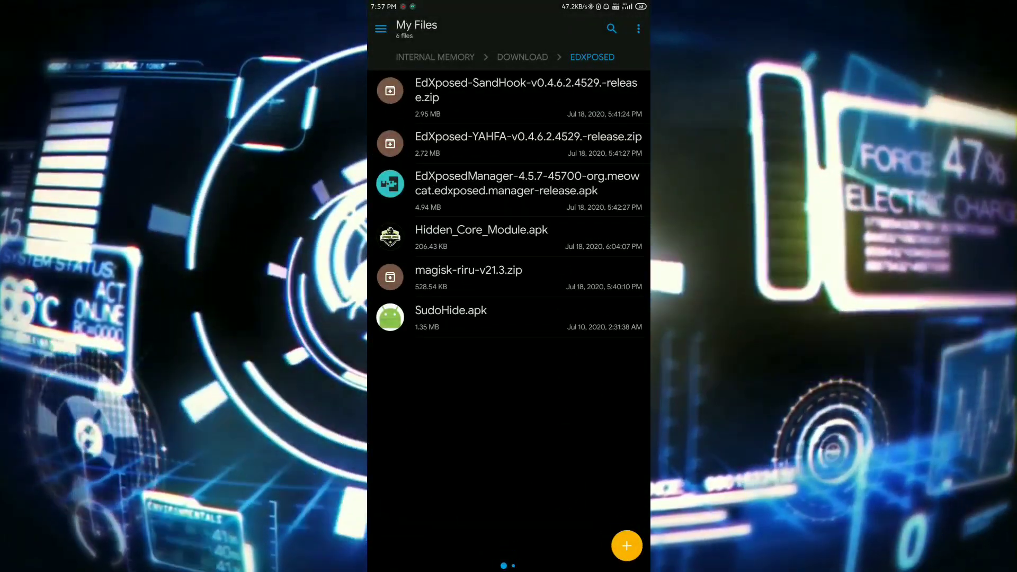
{"action": "left_click", "coordinate": [471, 318]}
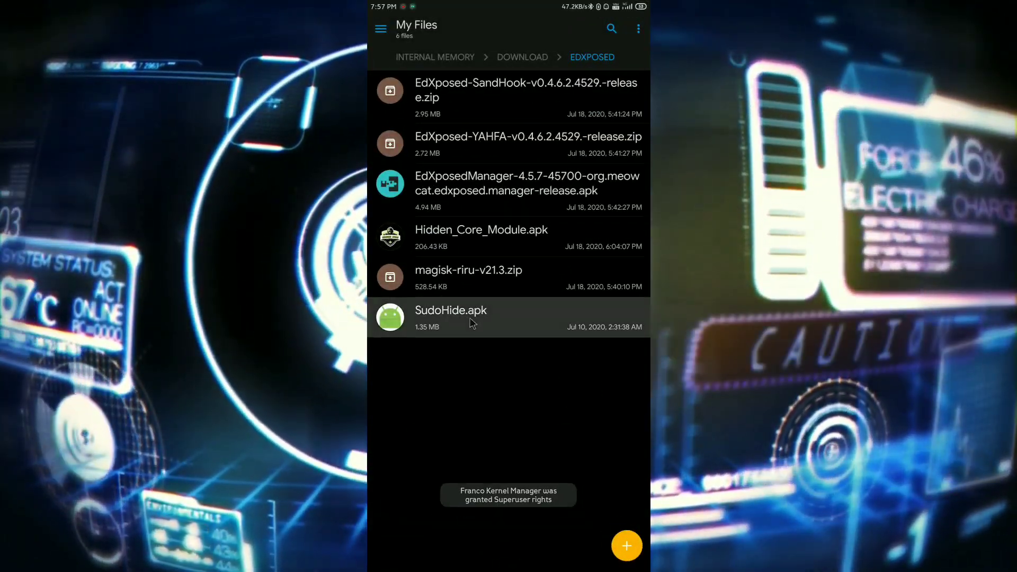
{"action": "left_click", "coordinate": [449, 478]}
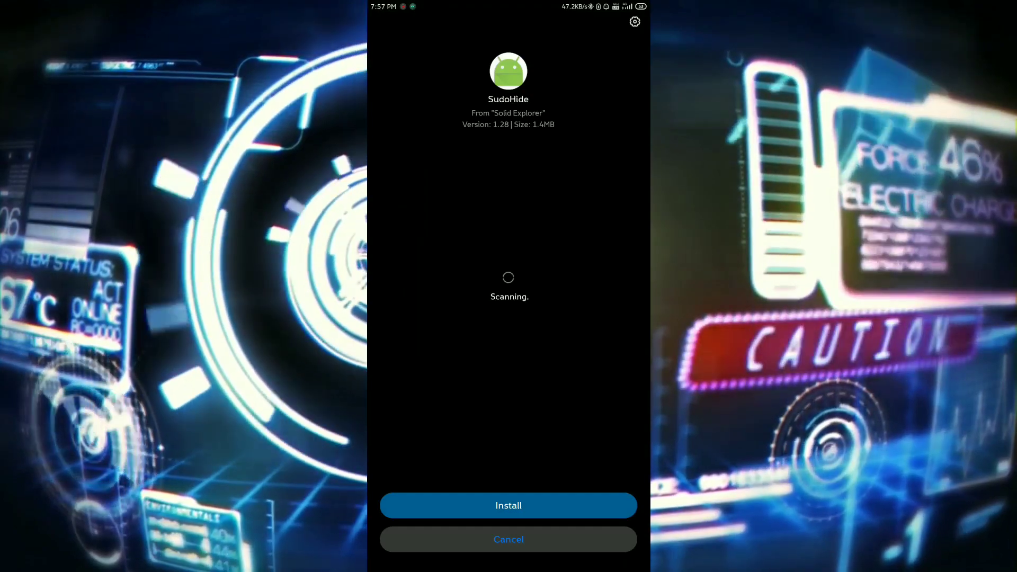
{"action": "left_click", "coordinate": [519, 506]}
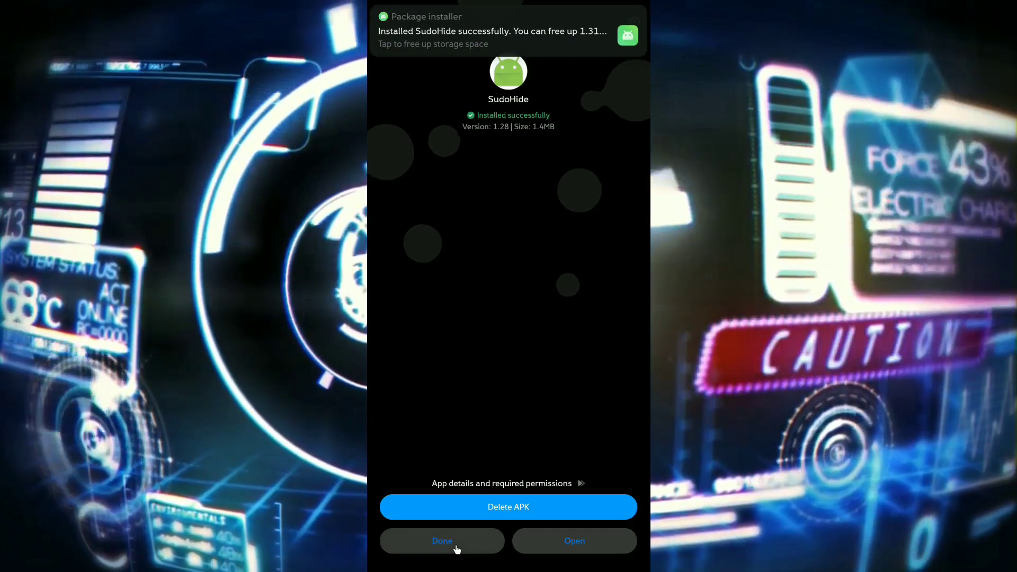
{"action": "left_click", "coordinate": [454, 544]}
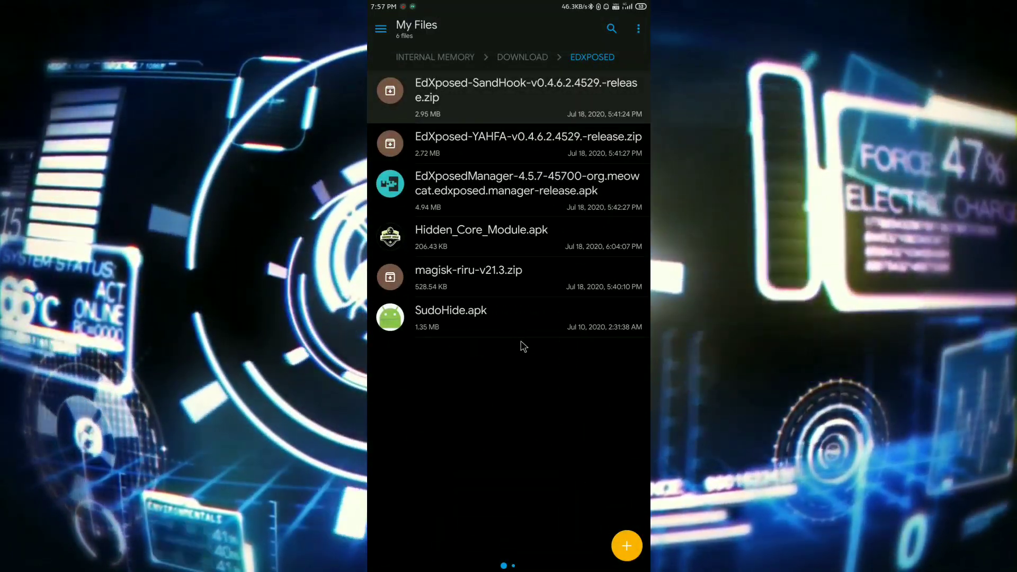
{"action": "key", "text": "Home"}
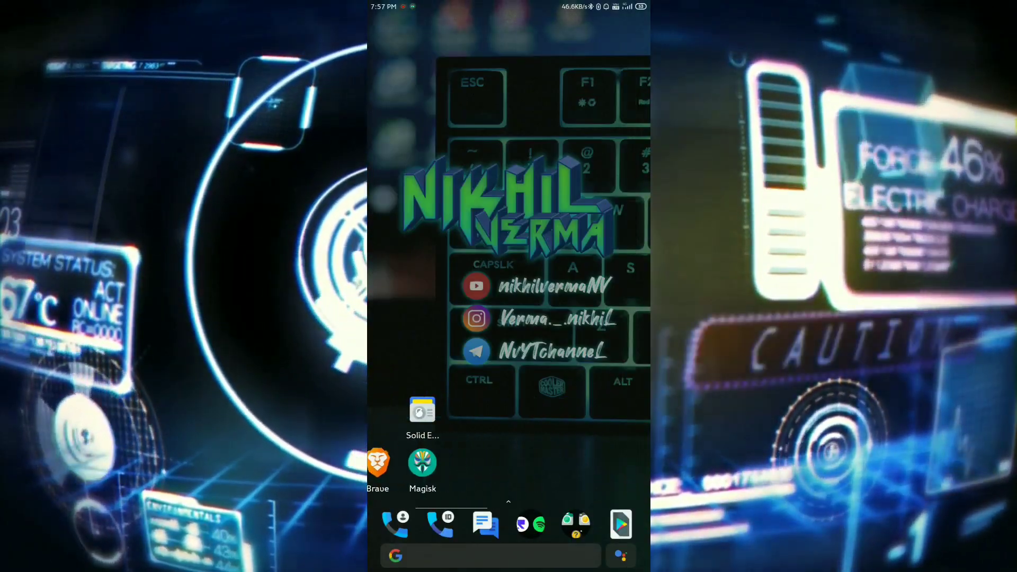
Move the SudoHide shortcut next to Solid Explorer on the home screen.
{"action": "left_click", "coordinate": [465, 128]}
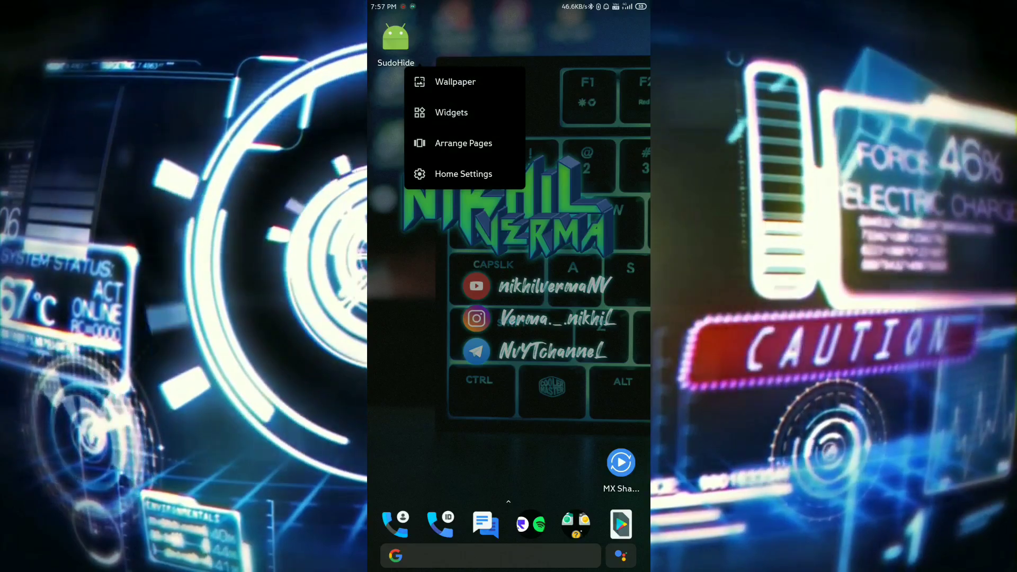
{"action": "key", "text": "Escape"}
{"action": "left_click_drag", "start_coordinate": [395, 37], "coordinate": [389, 111]}
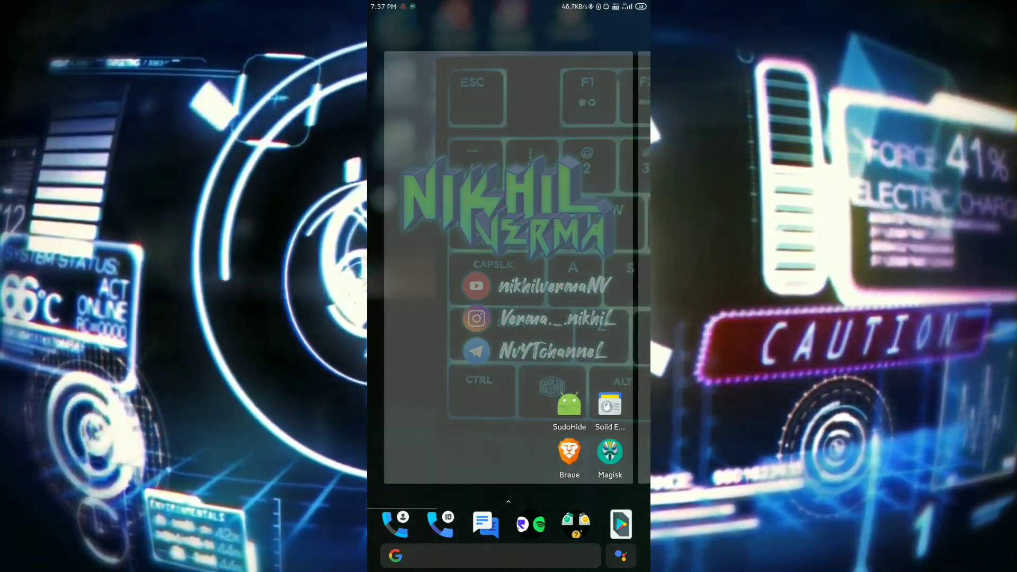
Add an EdXposed Manager shortcut beside Braue and Magisk, then bring up the power menu to reboot.
{"action": "left_click_drag", "start_coordinate": [508, 508], "coordinate": [508, 159]}
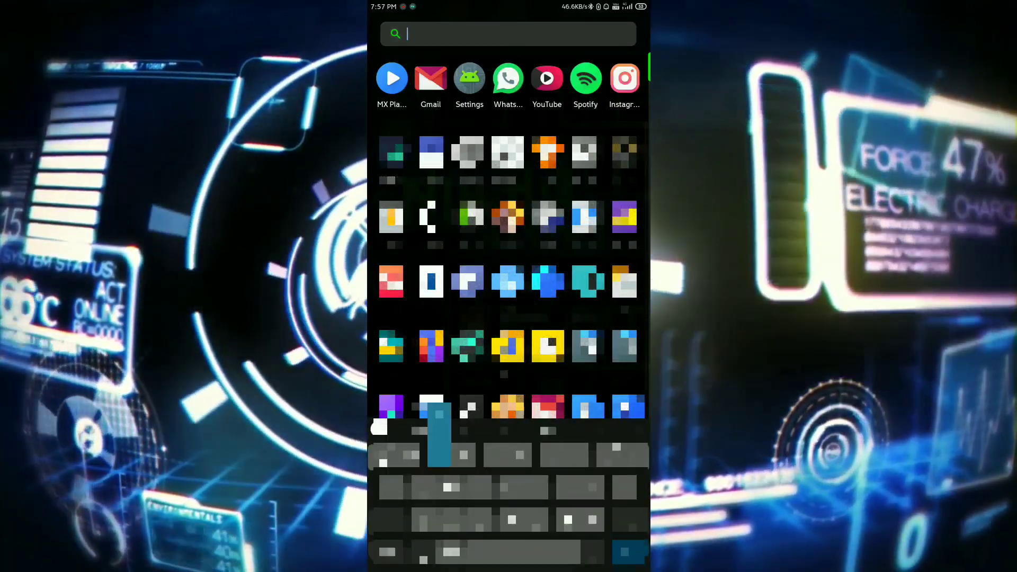
{"action": "type", "text": "Expo"}
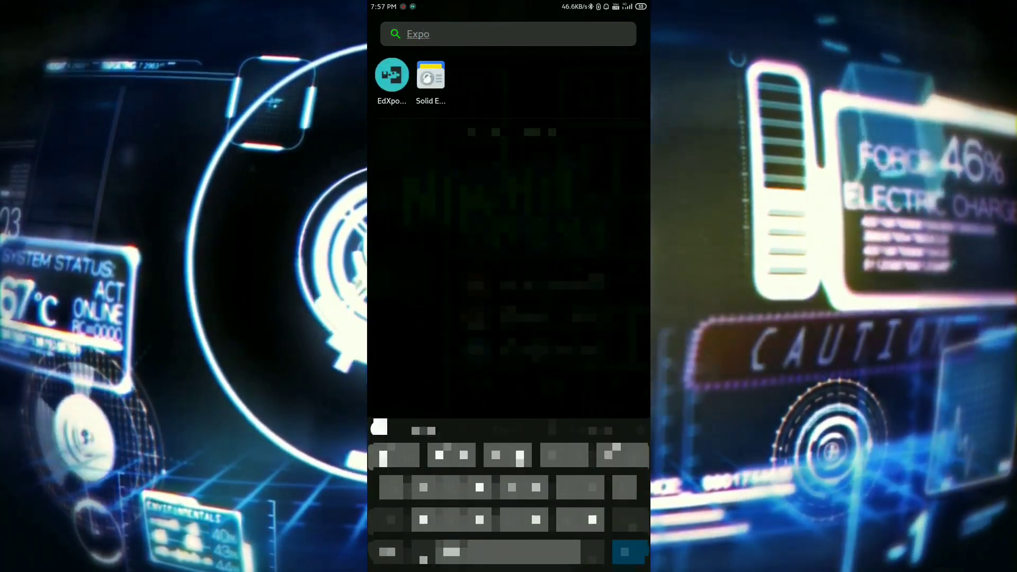
{"action": "left_click_drag", "start_coordinate": [391, 75], "coordinate": [529, 451]}
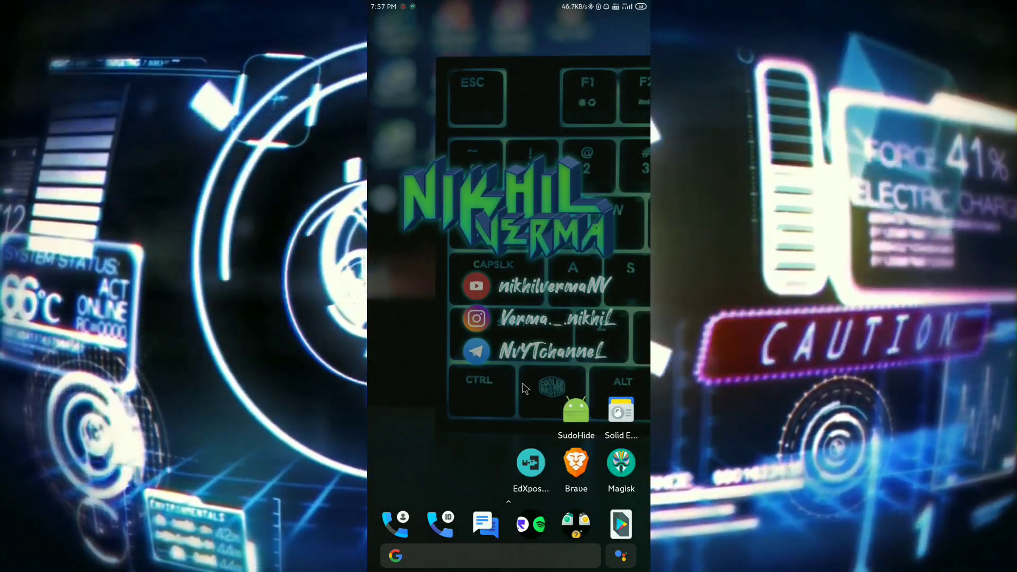
{"action": "key", "text": "XF86PowerOff"}
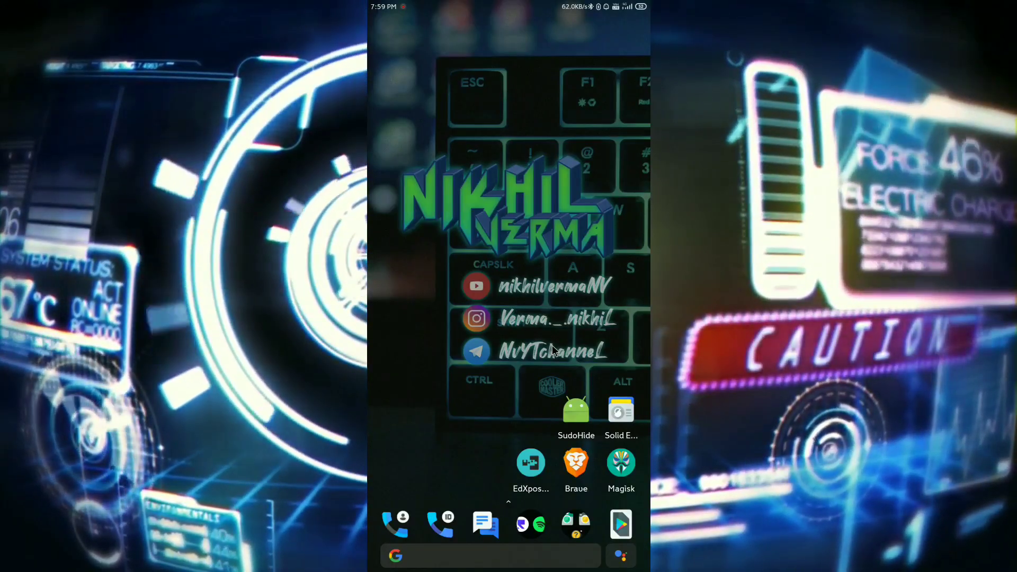
Launch EdXposed Manager and permanently dismiss the bootloop warning.
{"action": "left_click", "coordinate": [576, 411]}
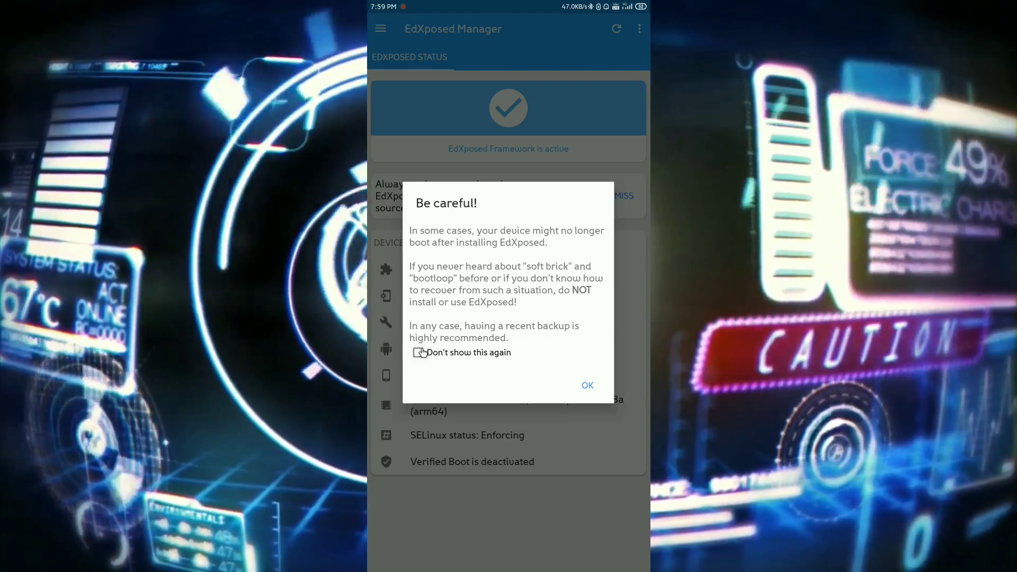
{"action": "left_click", "coordinate": [418, 352]}
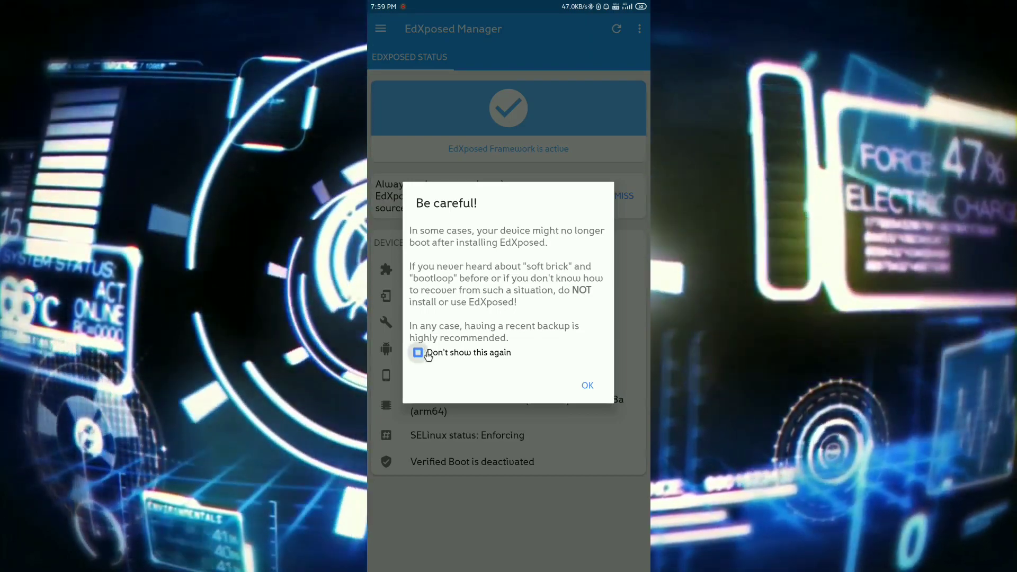
{"action": "left_click", "coordinate": [588, 385]}
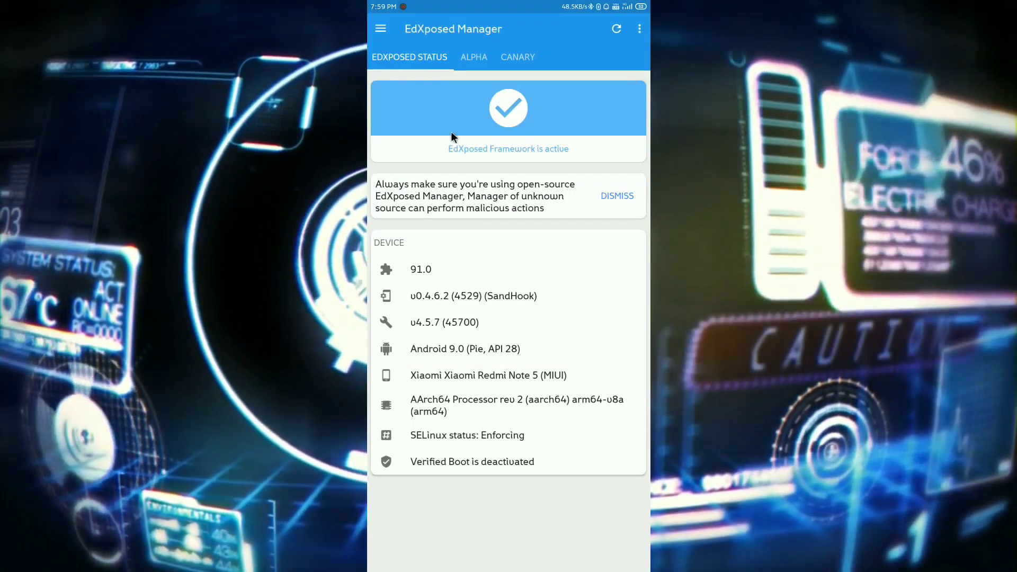
Enable the SudoHide module in the Modules list.
{"action": "left_click", "coordinate": [381, 29]}
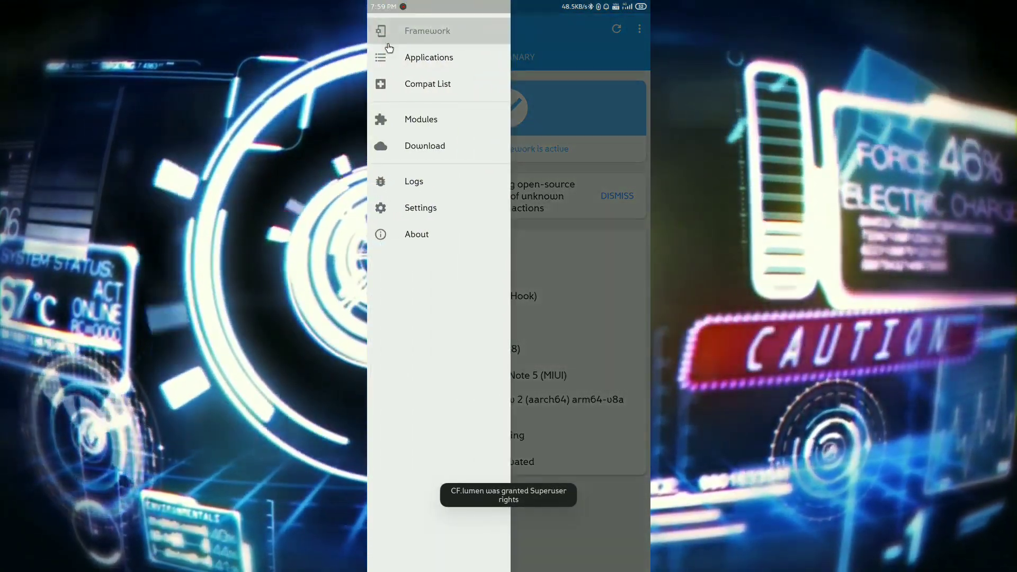
{"action": "left_click", "coordinate": [422, 122]}
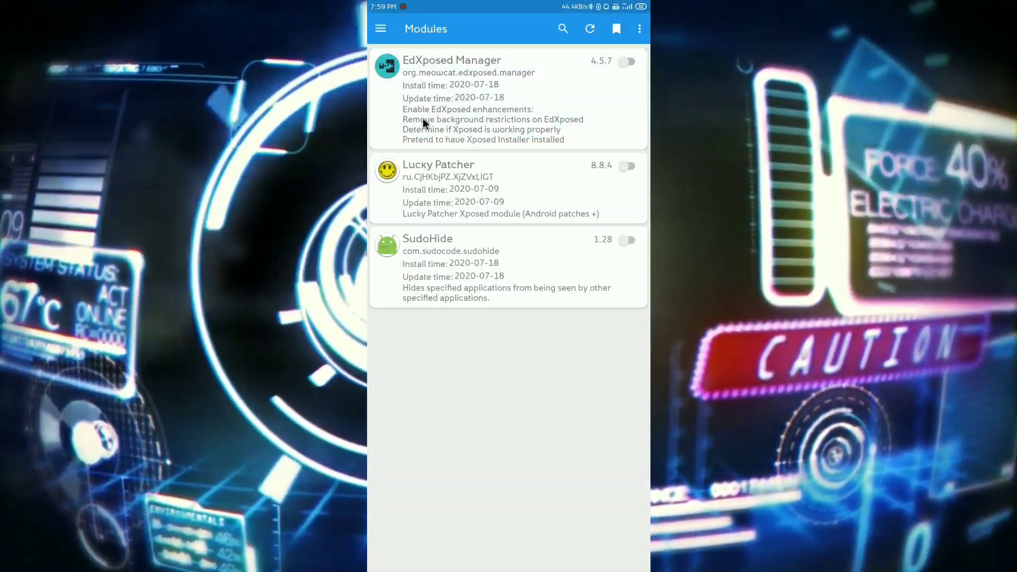
{"action": "left_click", "coordinate": [627, 238]}
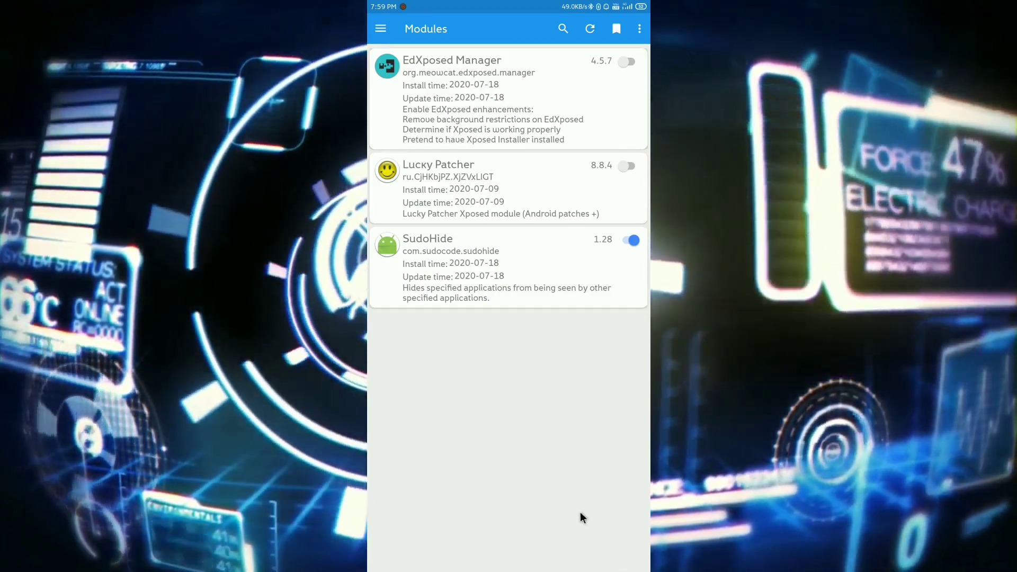
Launch Magisk Manager and run the SafetyNet check (ctsProfile and basicIntegrity false).
{"action": "middle_click", "coordinate": [500, 366]}
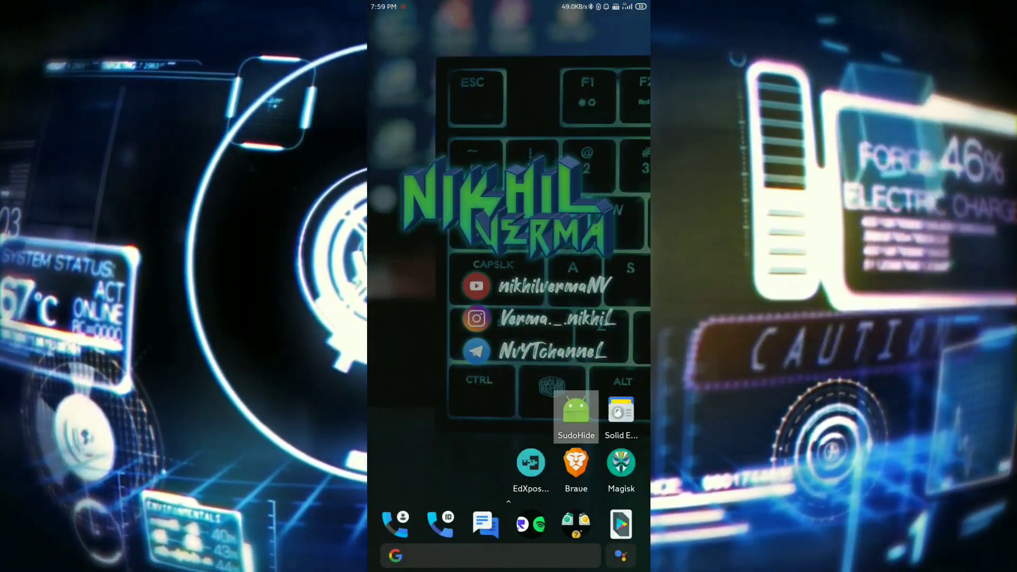
{"action": "left_click", "coordinate": [628, 468]}
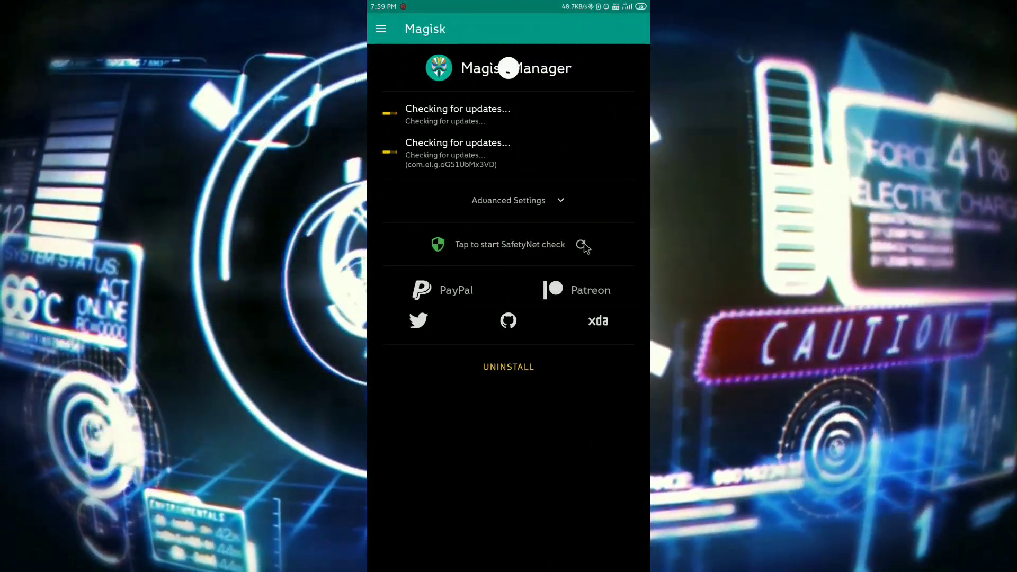
{"action": "left_click", "coordinate": [582, 246]}
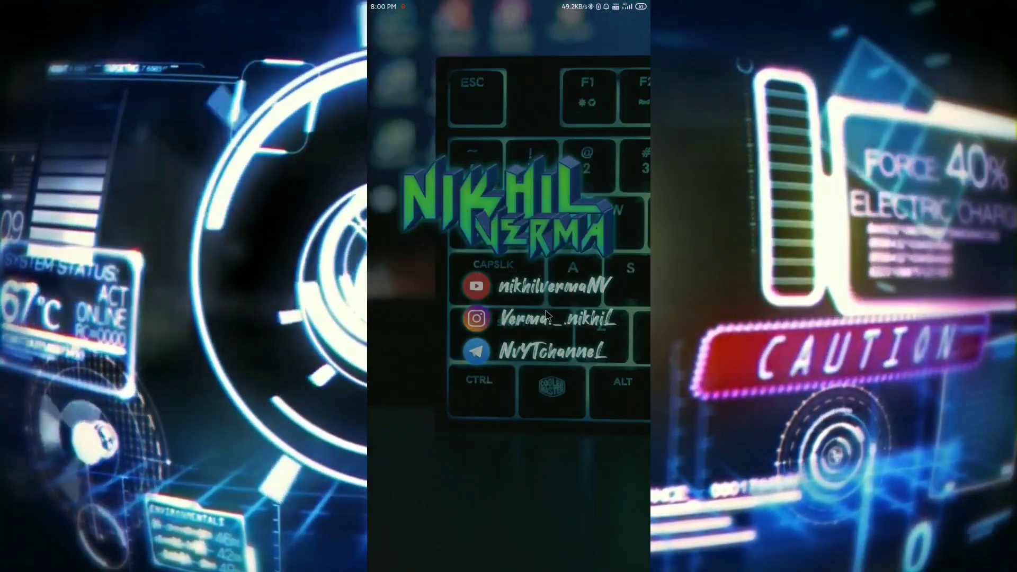
Install HiddenCore Module 1.7 from Hidden_Core_Module.apk via the Package installer, then return home.
{"action": "left_click", "coordinate": [618, 409]}
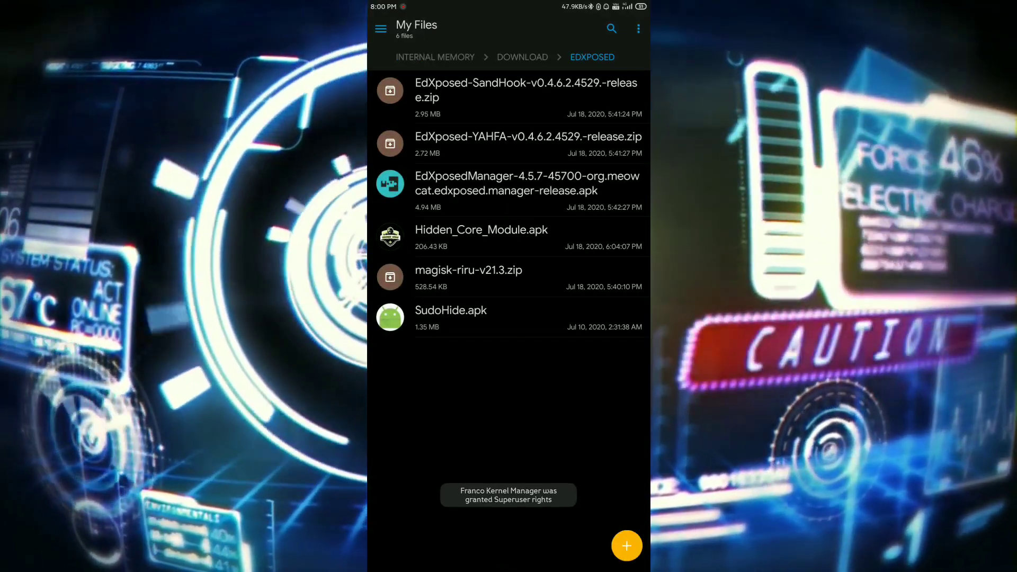
{"action": "left_click", "coordinate": [458, 238]}
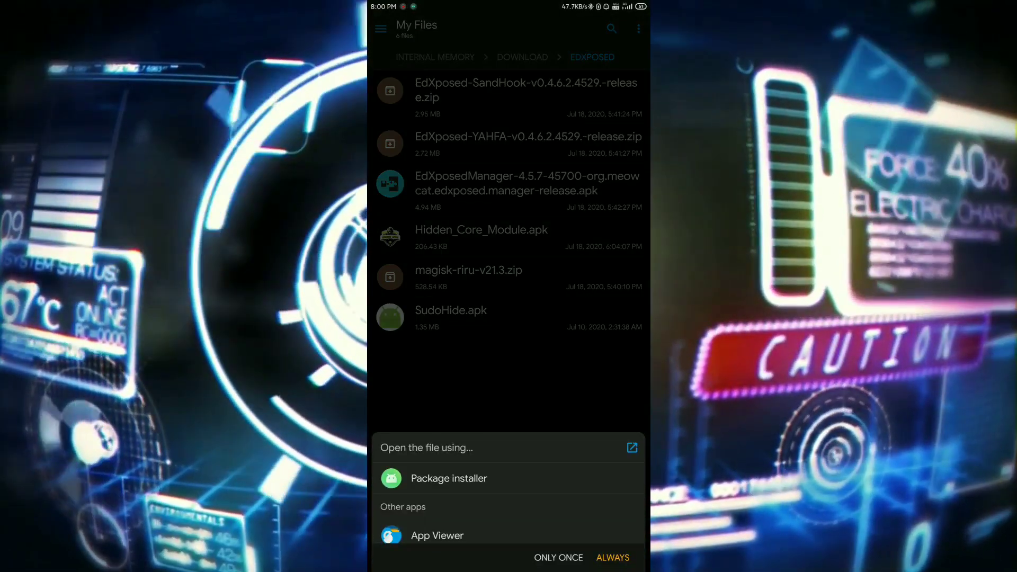
{"action": "left_click", "coordinate": [477, 479]}
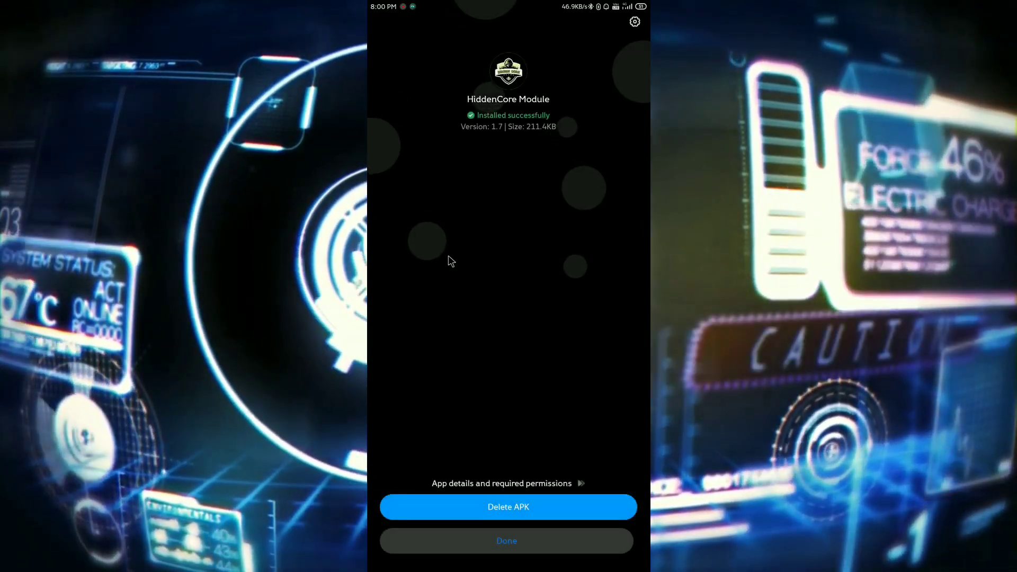
{"action": "right_click", "coordinate": [449, 261]}
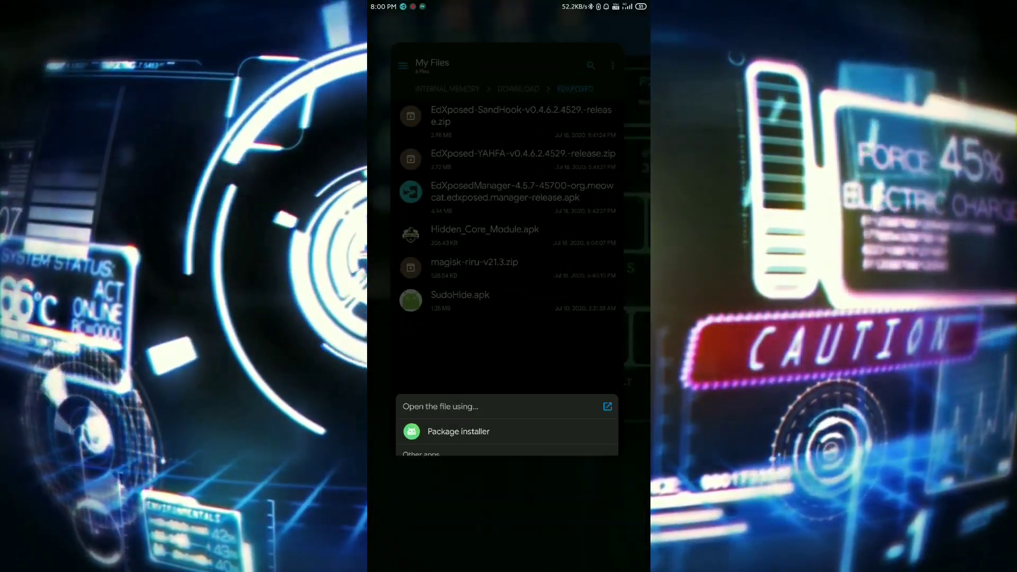
{"action": "middle_click", "coordinate": [520, 437]}
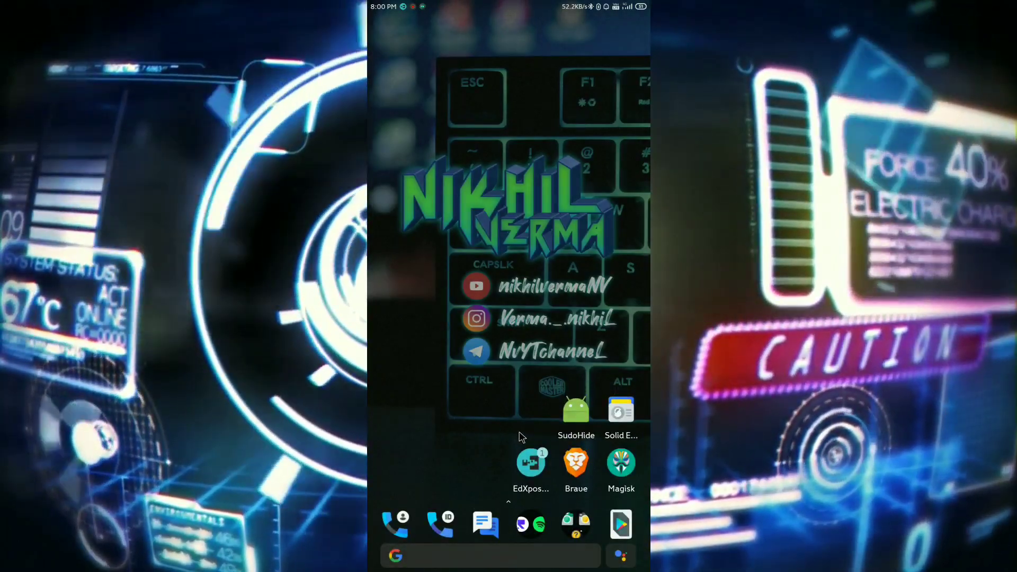
Enable the HiddenCore Module in EdXposed Manager's module list.
{"action": "left_click", "coordinate": [530, 464]}
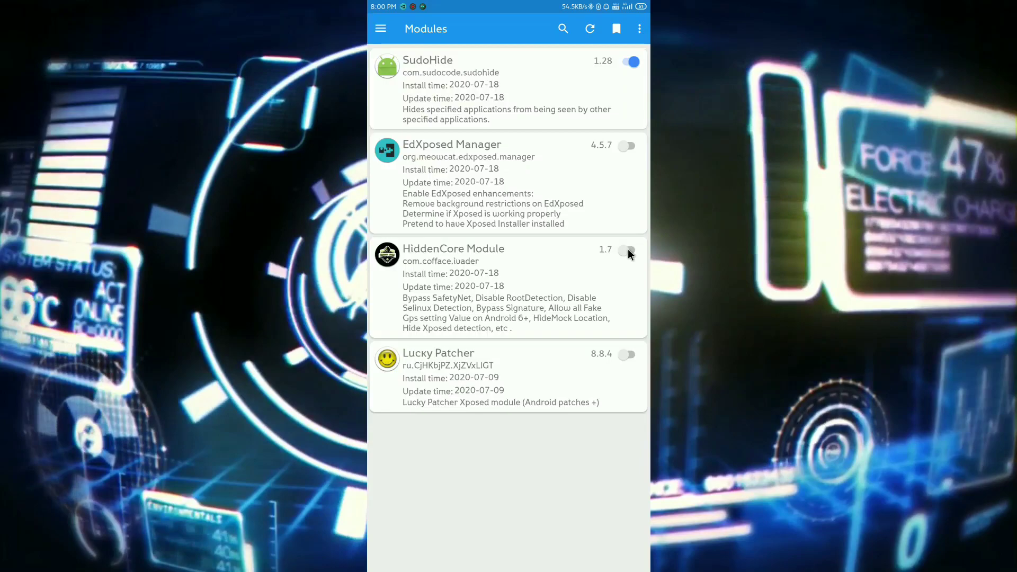
{"action": "left_click", "coordinate": [627, 250]}
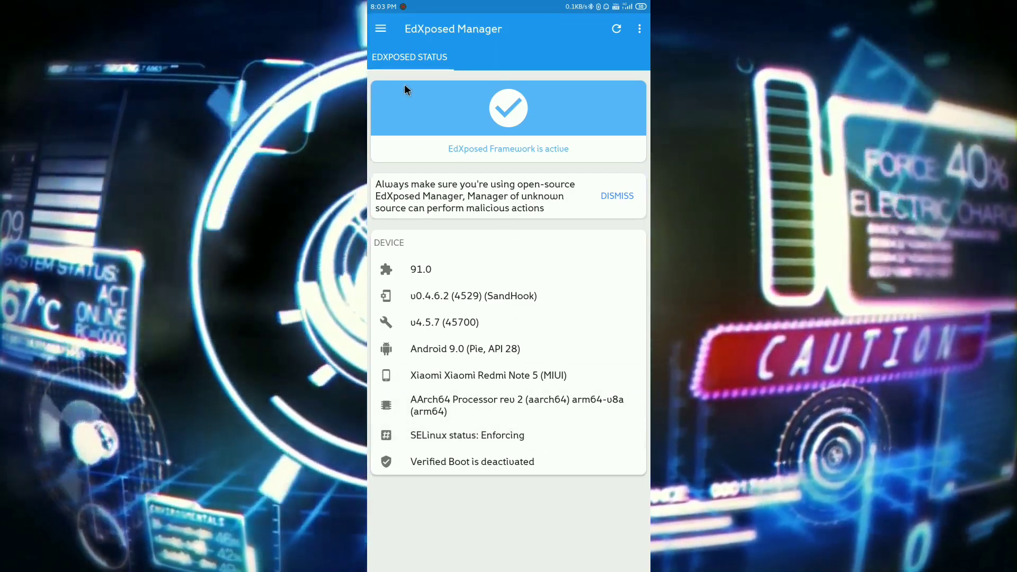
Launch SudoHide's own interface from its card in the EdXposed Modules list.
{"action": "left_click", "coordinate": [381, 30]}
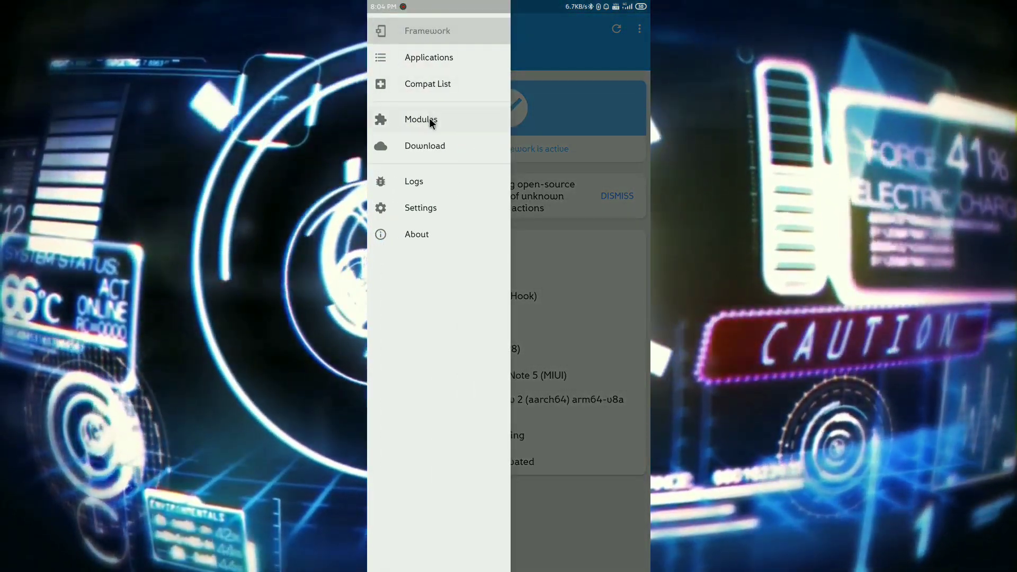
{"action": "left_click", "coordinate": [430, 119]}
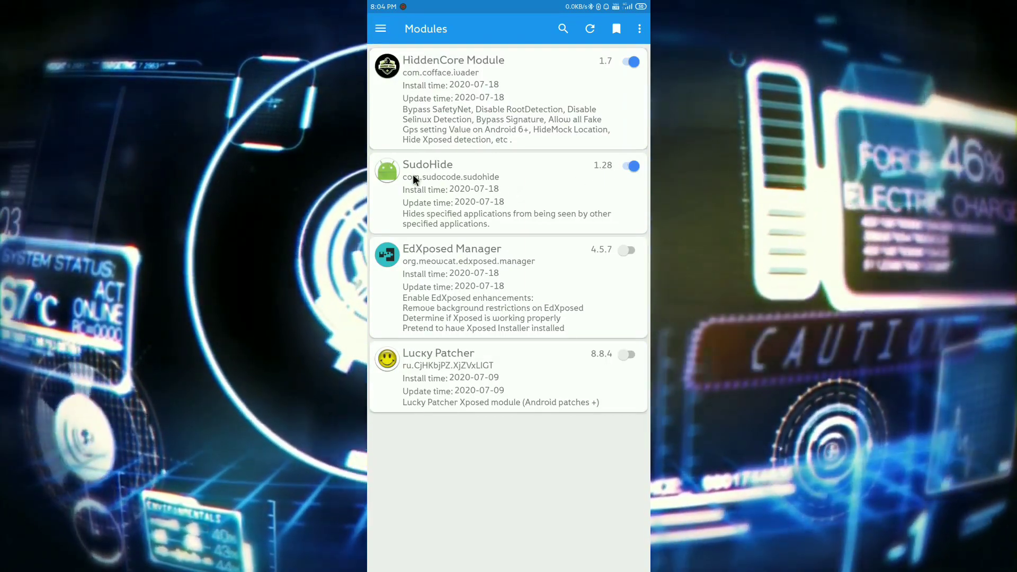
{"action": "left_click", "coordinate": [413, 173]}
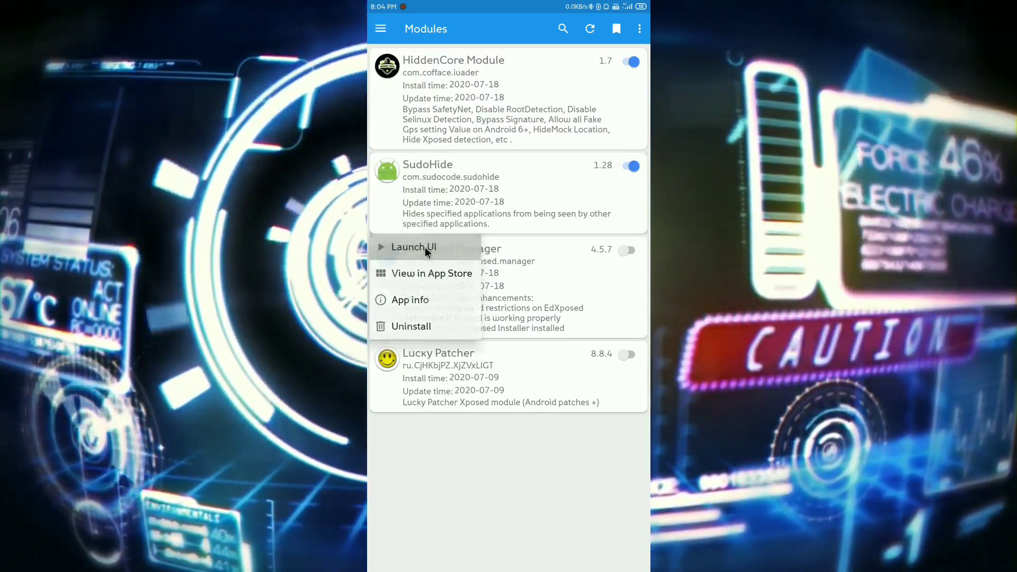
{"action": "left_click", "coordinate": [427, 250]}
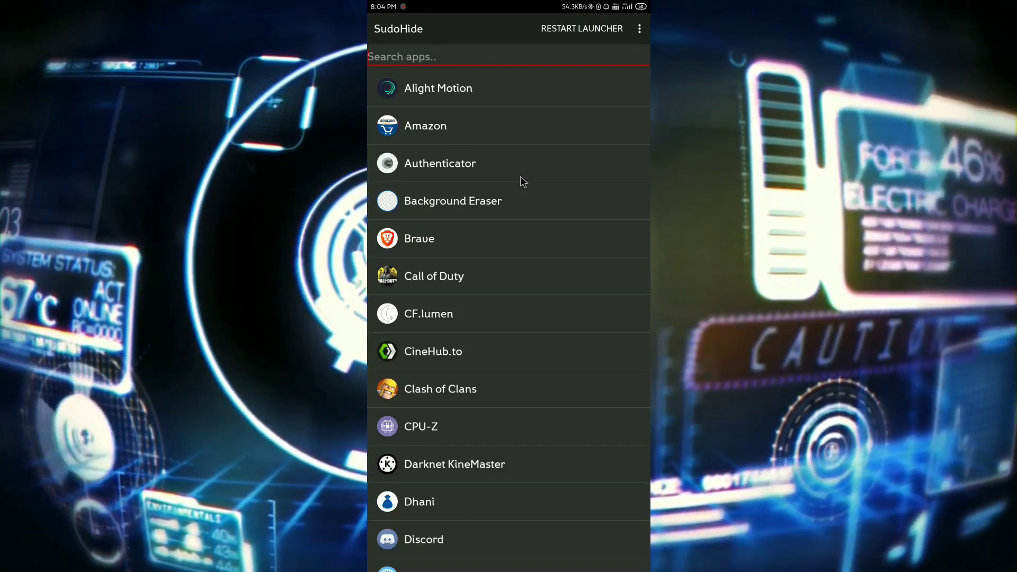
Exit SudoHide back to the home screen once its app list has loaded.
{"action": "right_click", "coordinate": [520, 176]}
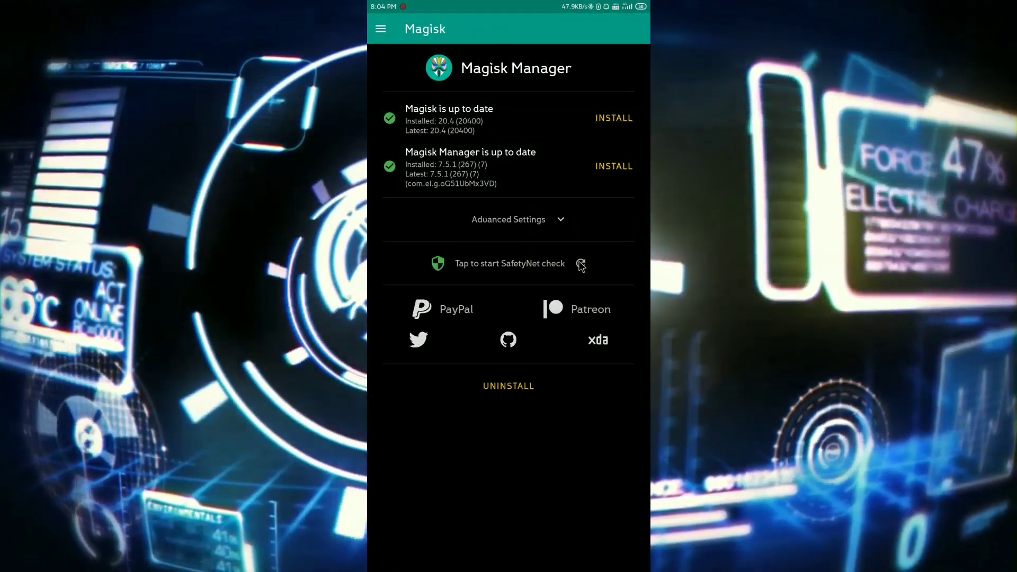
Start the SafetyNet check in Magisk Manager.
{"action": "left_click", "coordinate": [580, 264]}
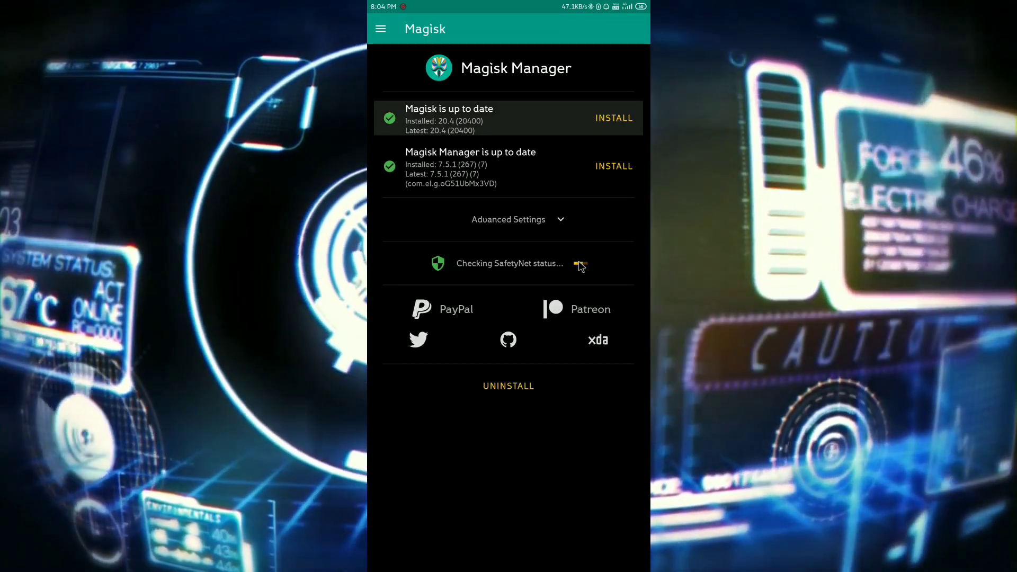